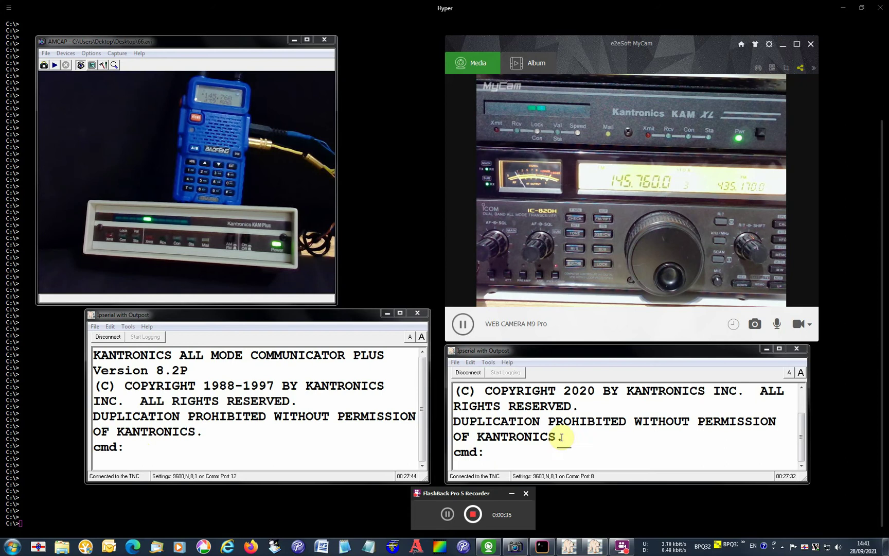
Step: Query both TNCs' firmware version with ver, enlarging the right terminal window
click(495, 454)
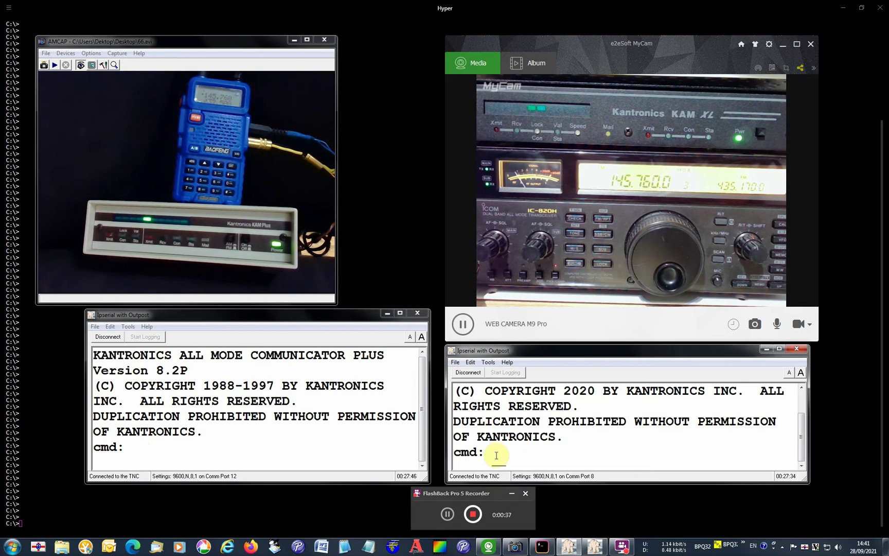
text(ver)
key(Return)
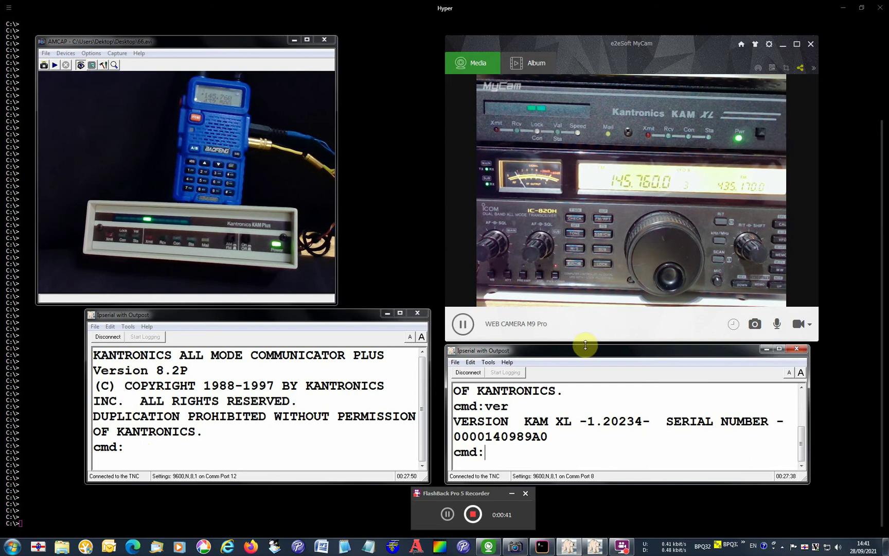
drag(585, 345, 580, 316)
click(496, 423)
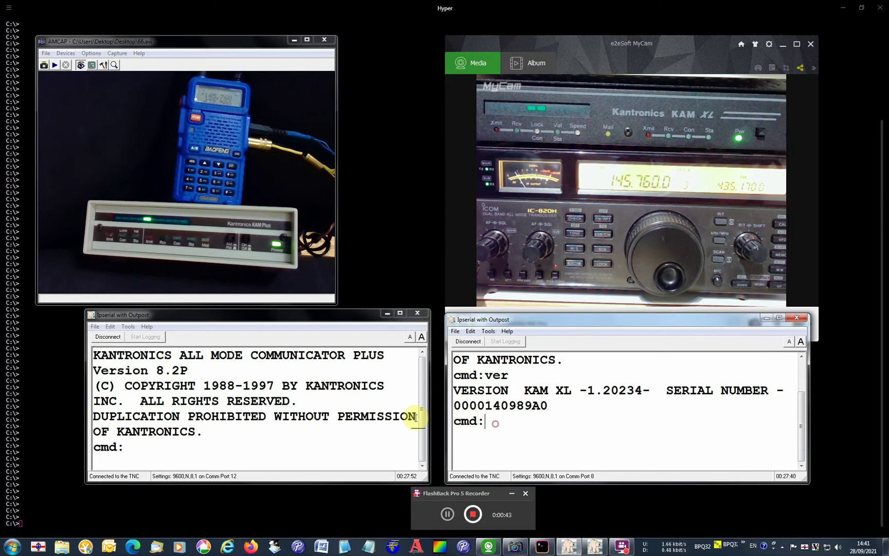
click(204, 447)
text(v)
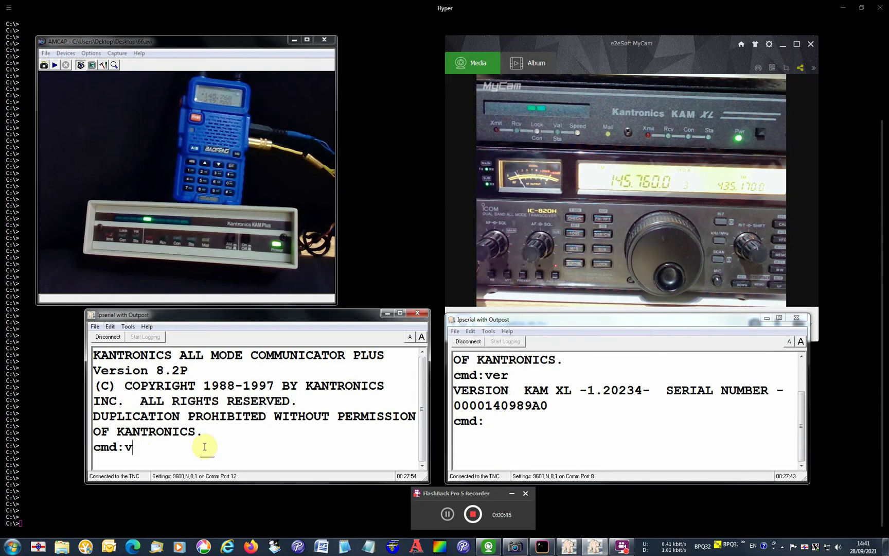
text(er)
key(Return)
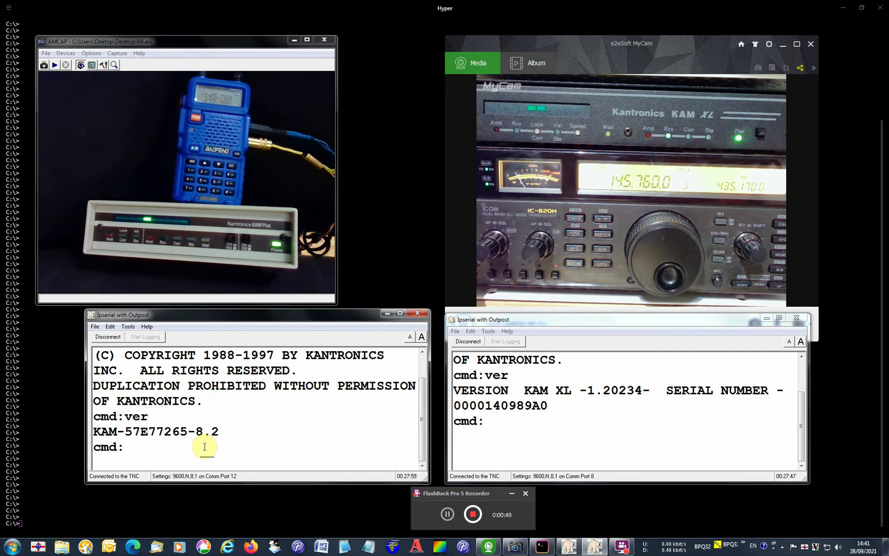
Step: Query both TNCs' callsigns with my, plus the right TNC's carrier detect (CD INTERNAL)
text(my)
key(Return)
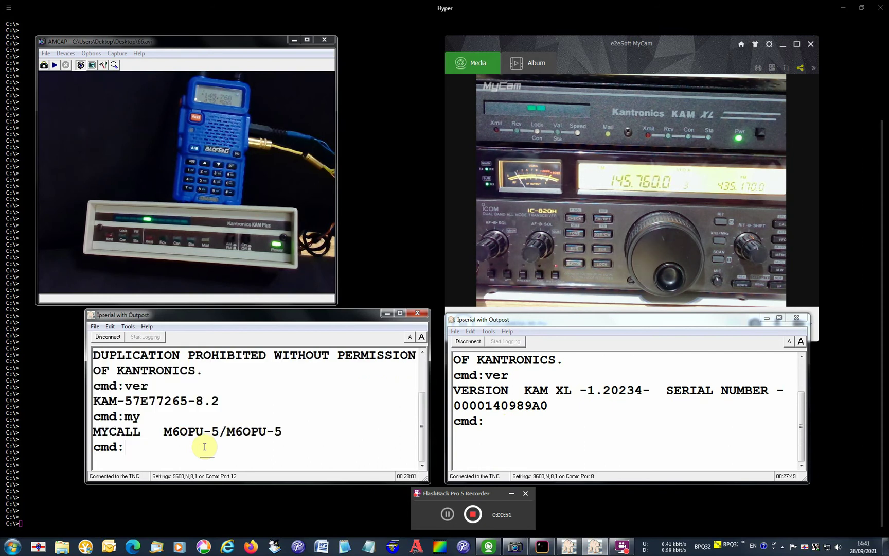
click(503, 424)
text(my)
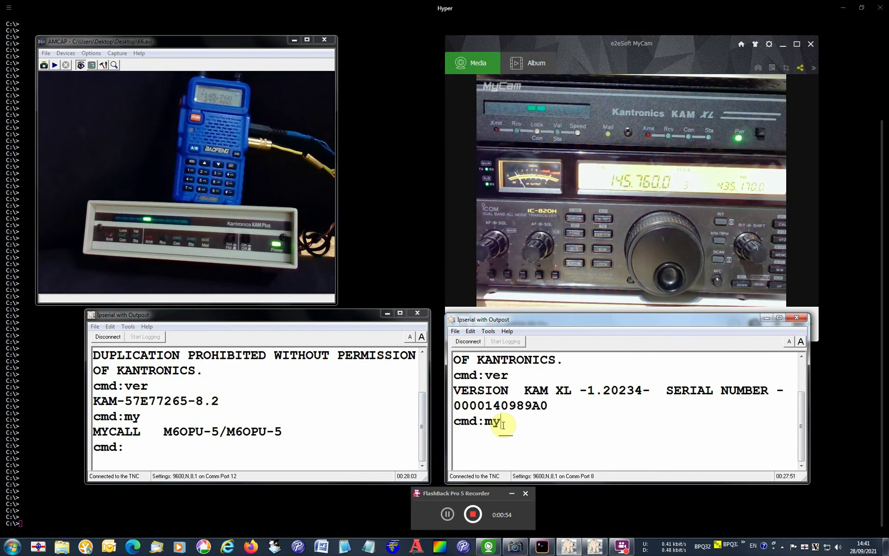
key(Return)
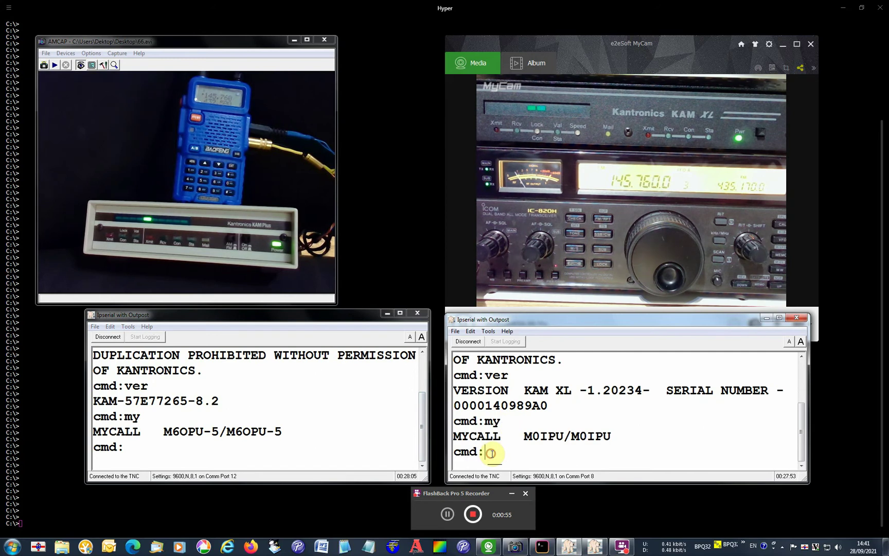
text(cd)
key(Return)
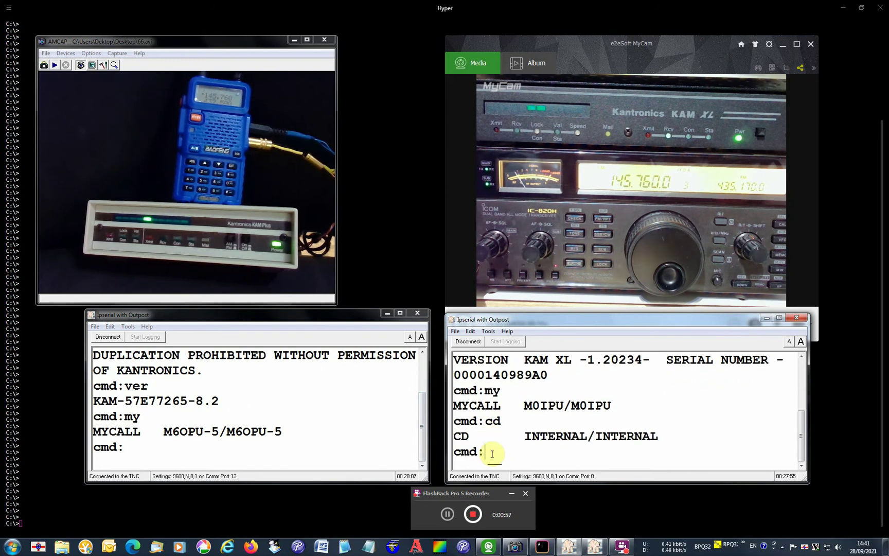
Step: Check the left TNC's carrier detect (CD SOFTWARE) and its unproto path, UNPROTO CQ
click(182, 442)
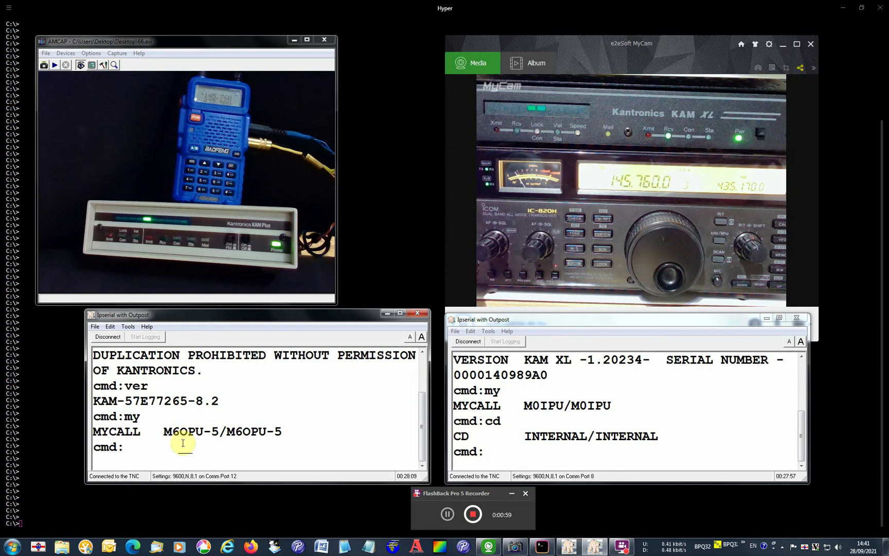
text(cd)
key(Return)
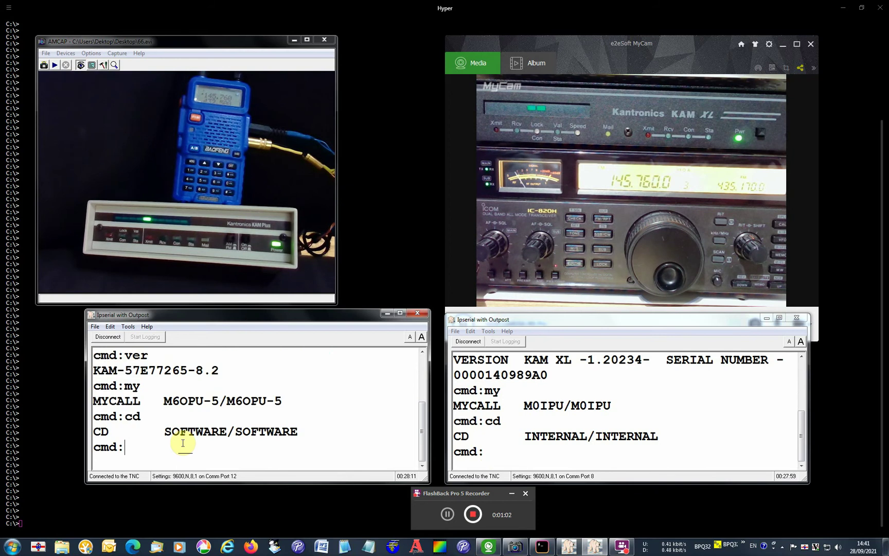
text(un)
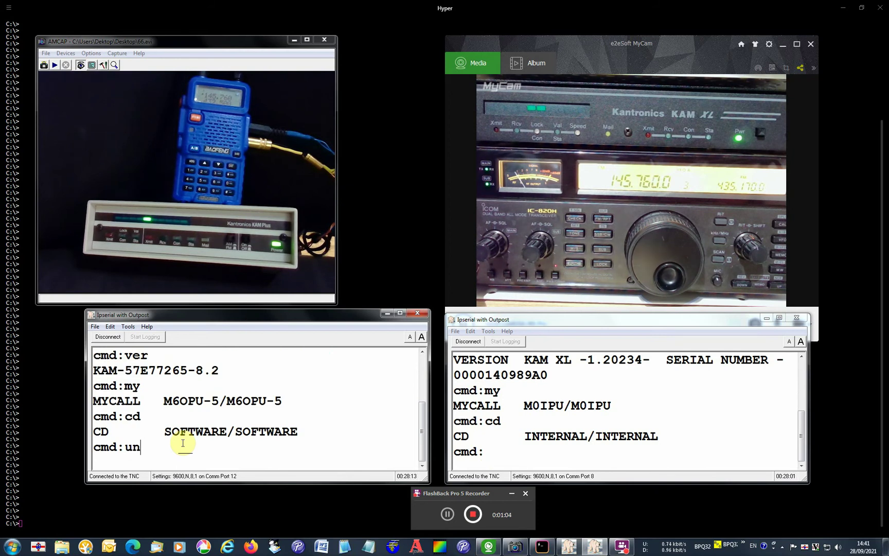
text(p)
key(Return)
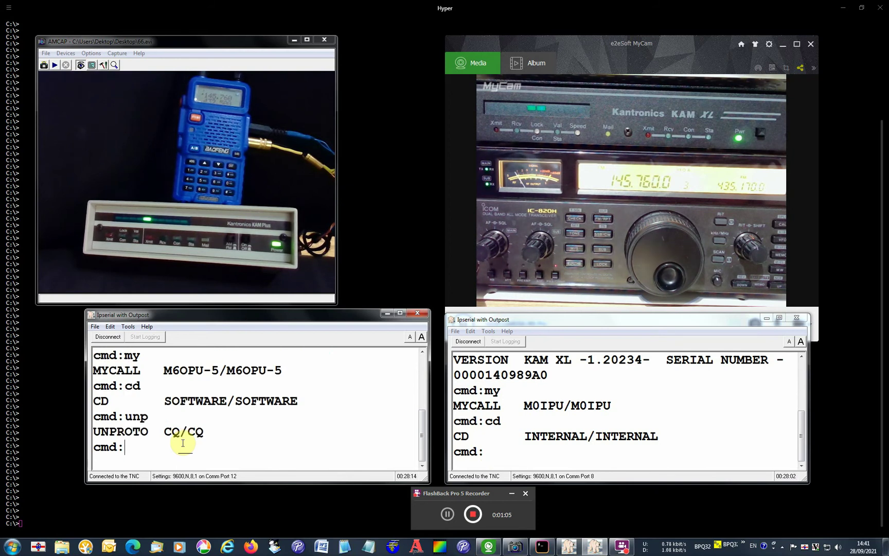
Step: Set the right TNC's unproto destination to TEST in capital letters
click(485, 453)
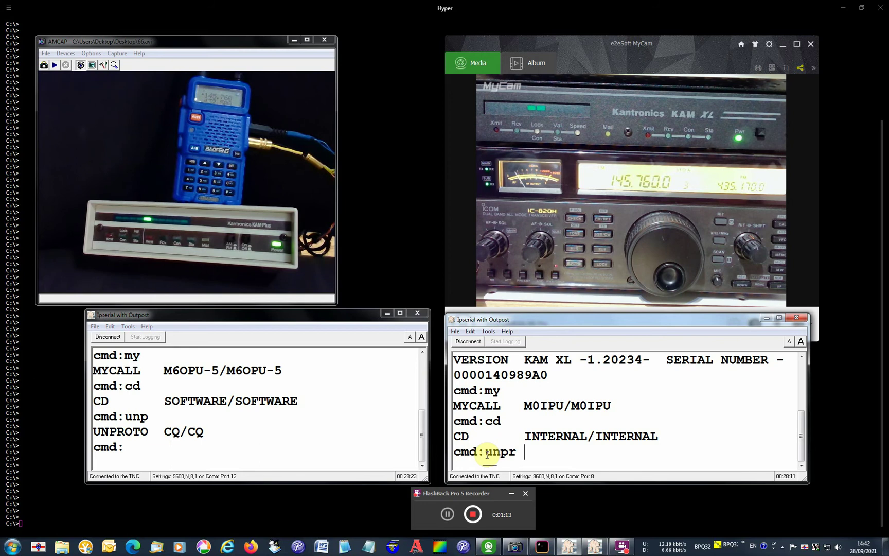
key(Caps_Lock)
text(TEST)
key(Return)
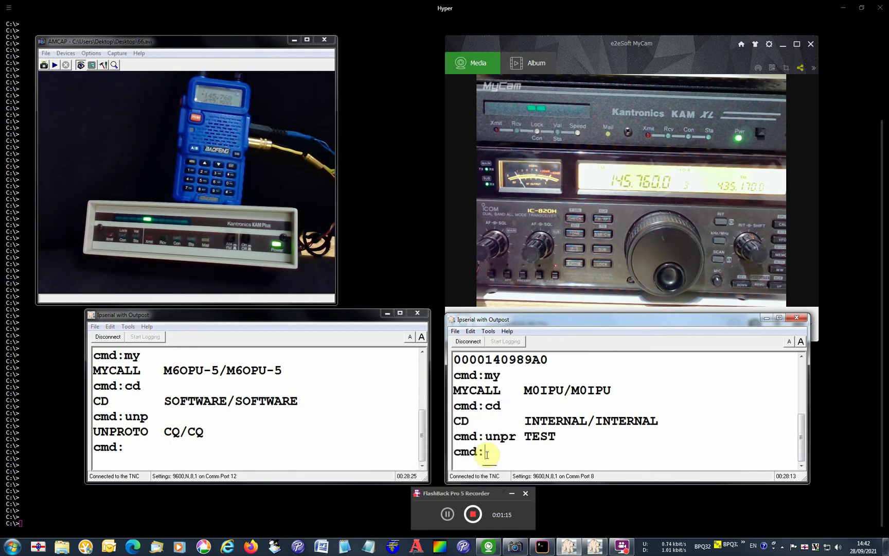
key(Caps_Lock)
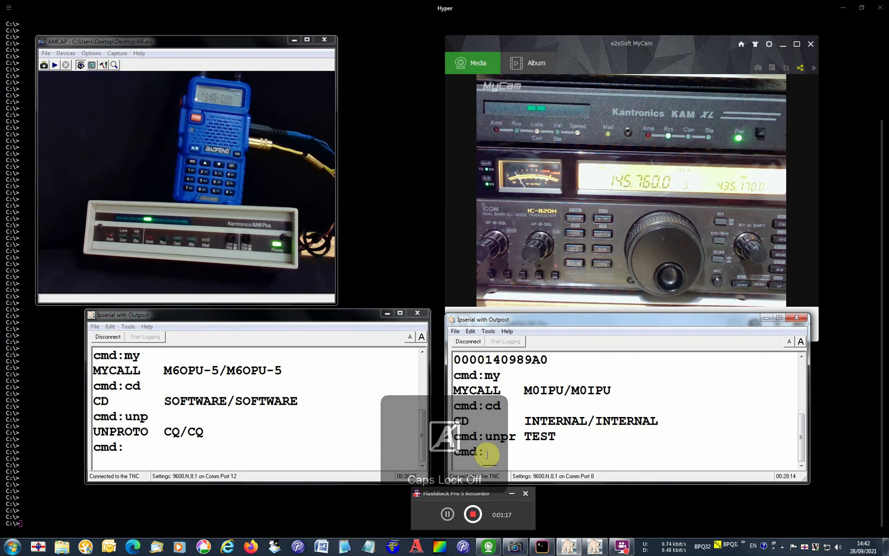
Step: Verify the right TNC shows UNPROTO TEST and PORT 2
text(unpr)
key(Return)
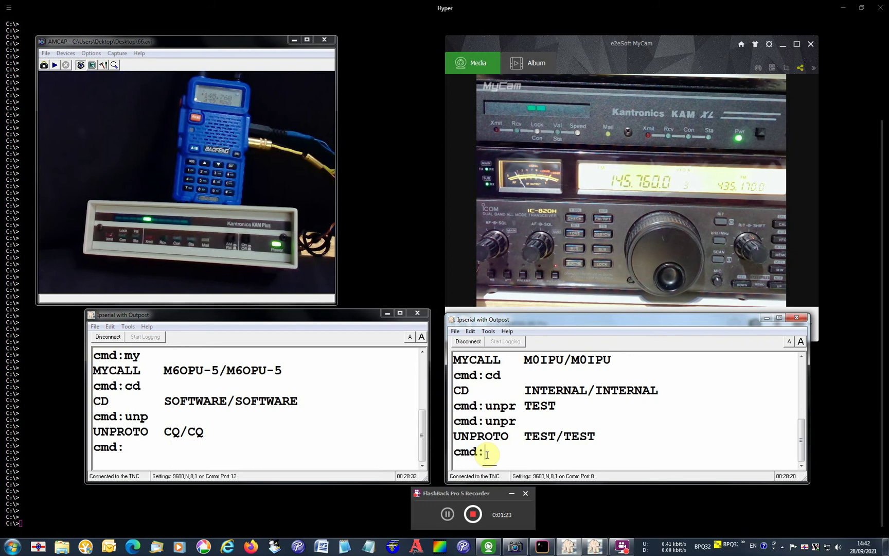
text(port)
key(Return)
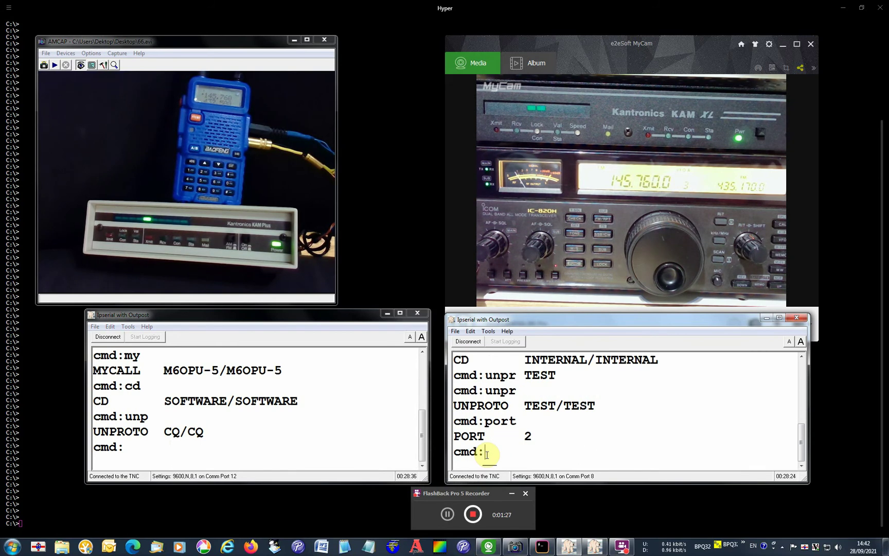
Step: Check that the left TNC is on the VHF port
click(209, 449)
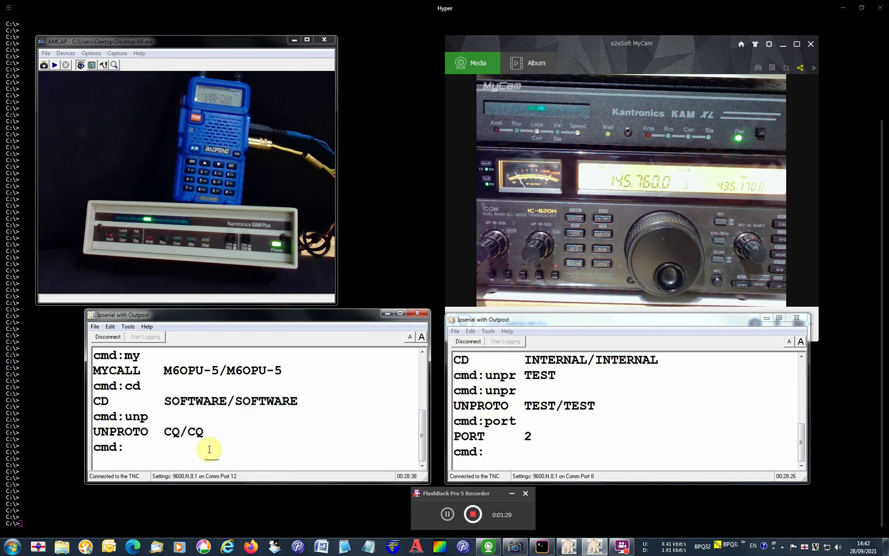
text(port)
key(Return)
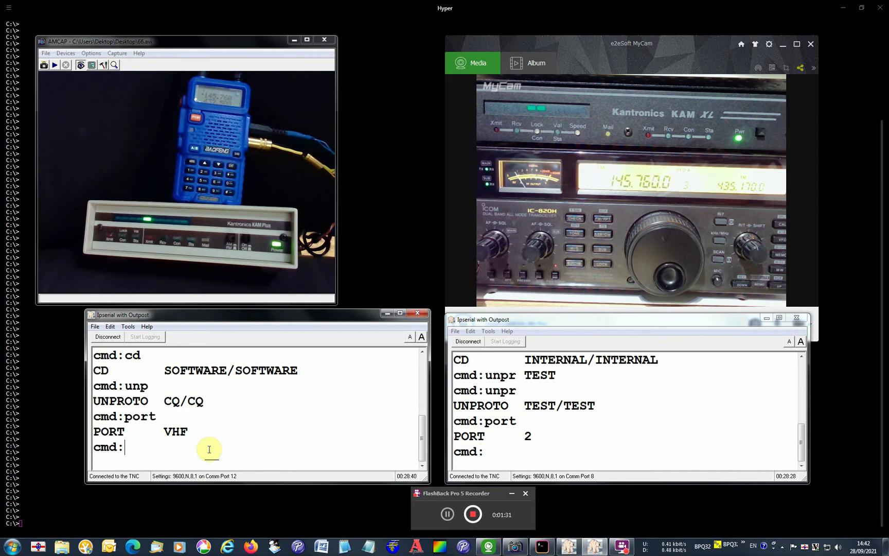
Step: List stream status on both TNCs with s 1 and sl, showing all streams DISCONNECTED
click(504, 450)
text(s 1)
key(Return)
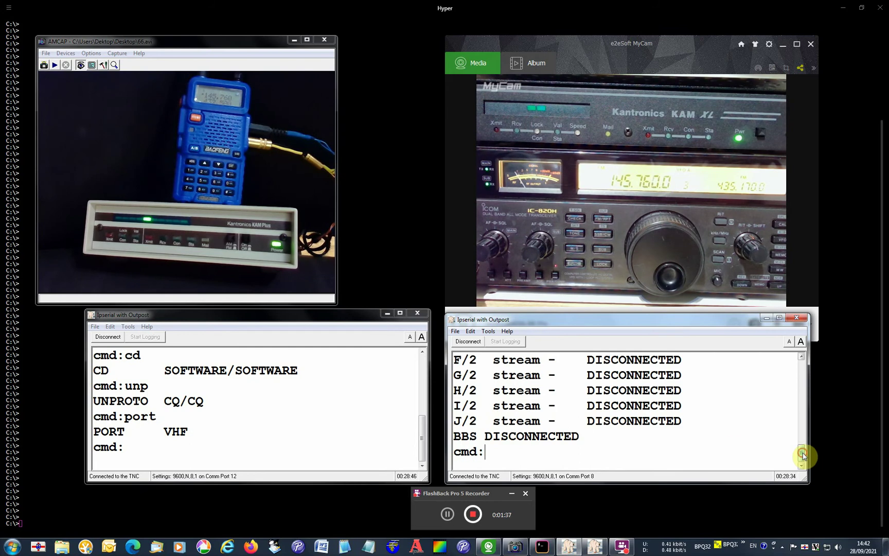
drag(803, 455, 806, 476)
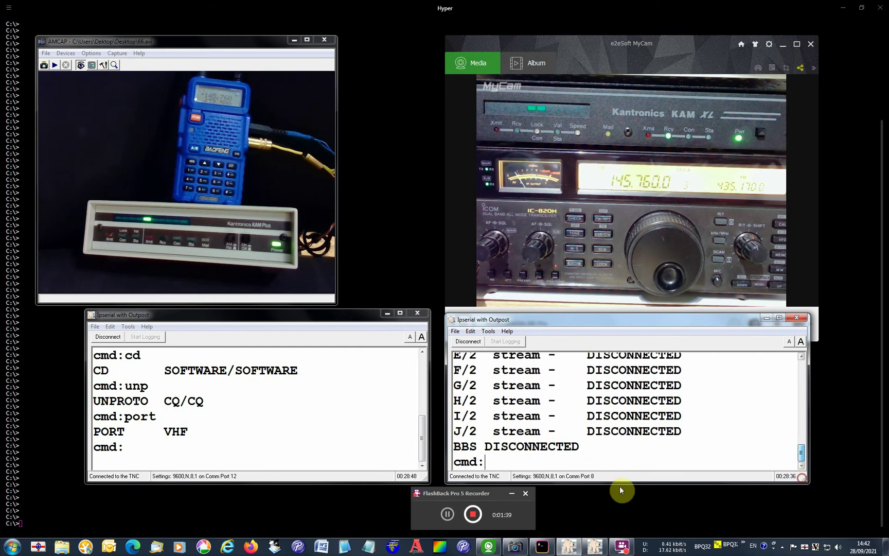
click(137, 449)
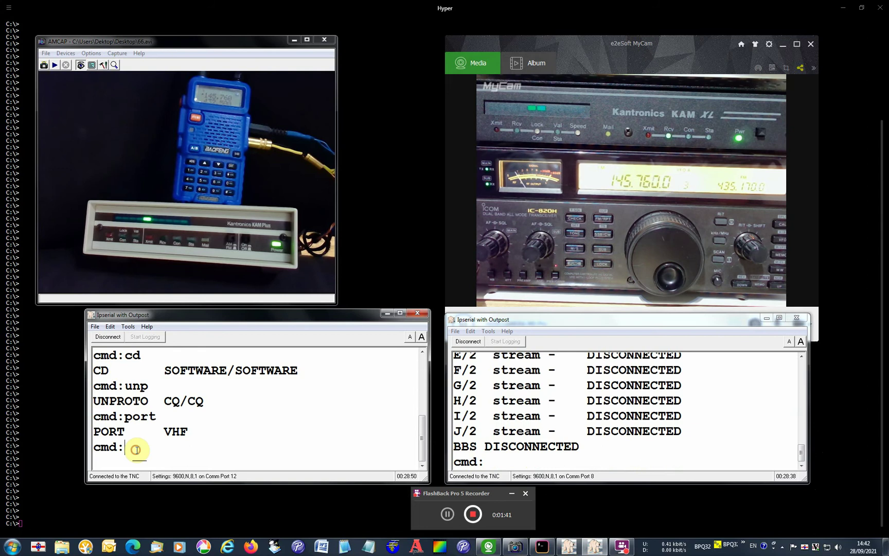
text(s)
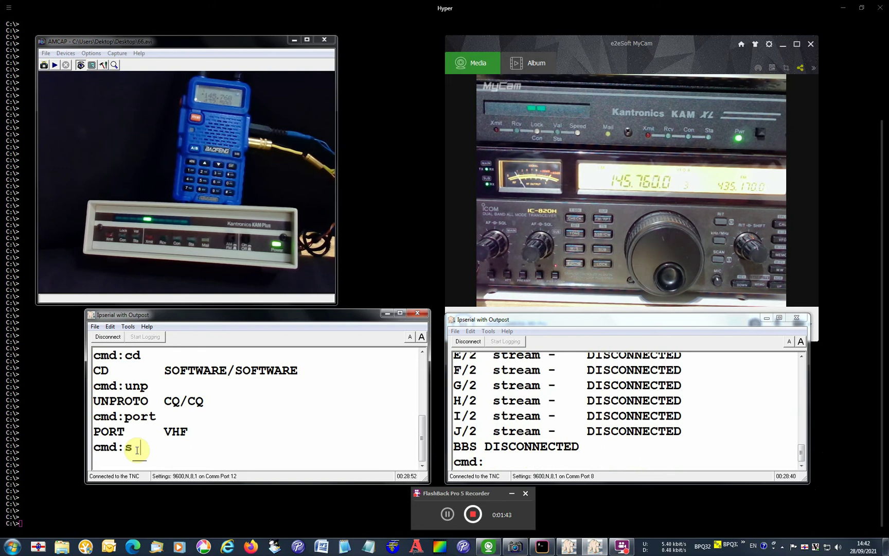
text(l)
key(Return)
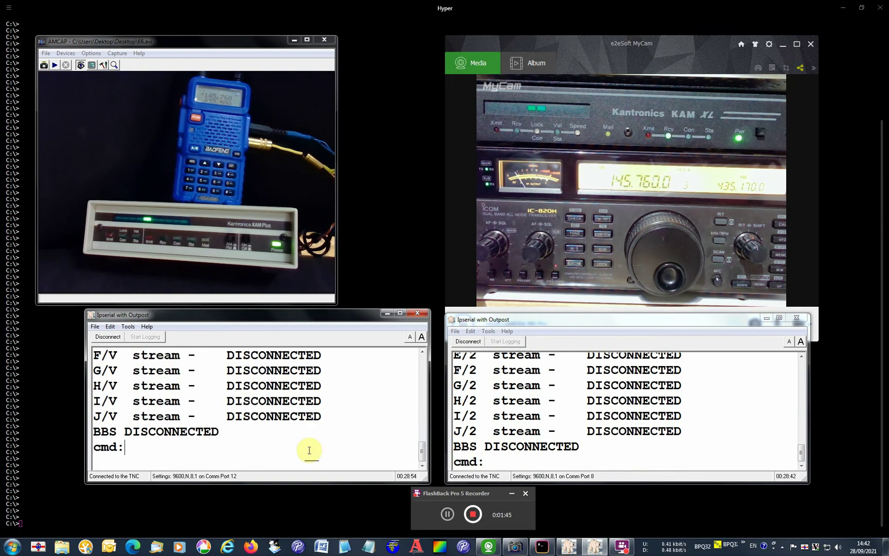
mouse_move(423, 453)
mouse_down()
mouse_move(422, 409)
mouse_move(421, 461)
mouse_up()
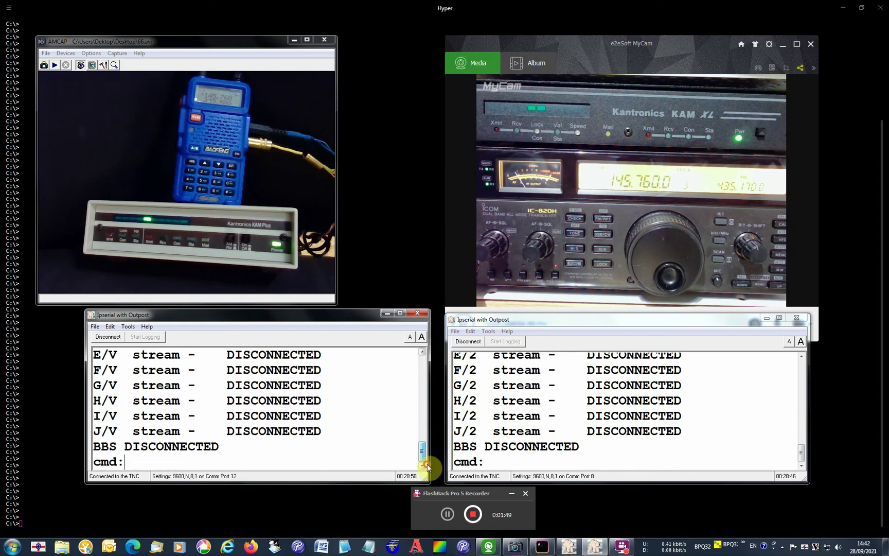
Step: Put both TNCs into conversation mode with k
click(250, 460)
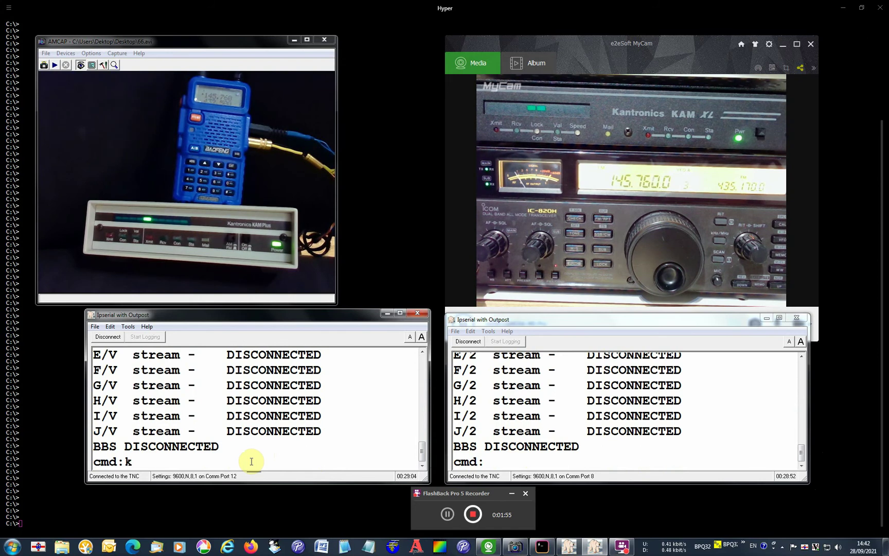
text(k)
key(Return)
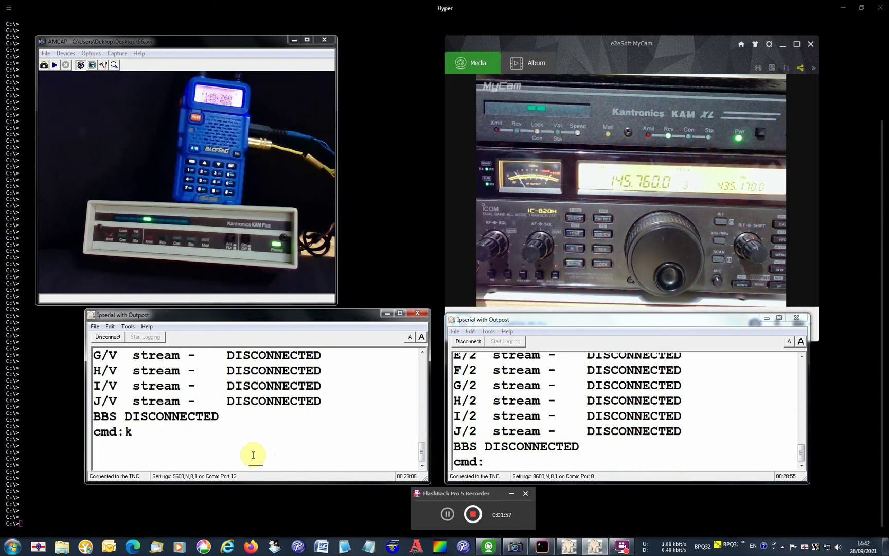
click(473, 462)
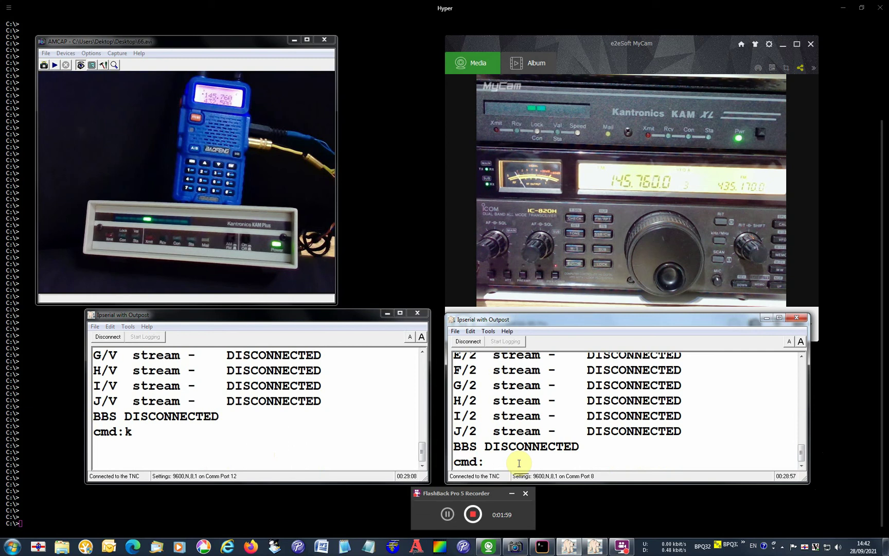
text(k)
key(Return)
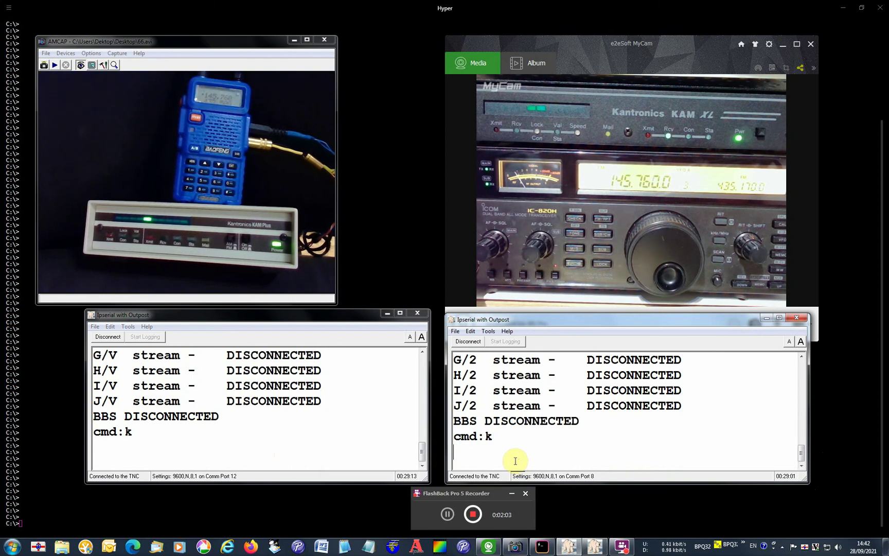
Step: Send unproto frames test, 111 and 2222 from the right session
text(test)
key(Return)
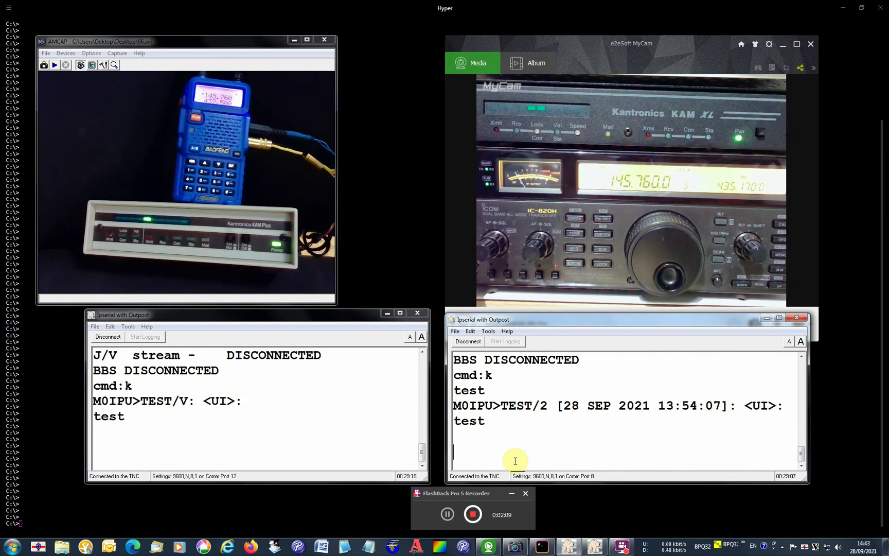
text(111)
key(Return)
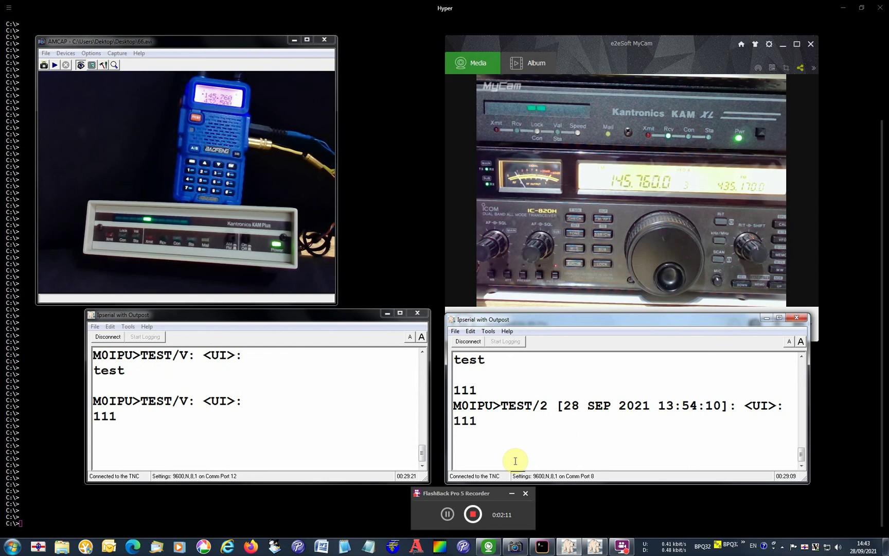
text(2222)
key(Return)
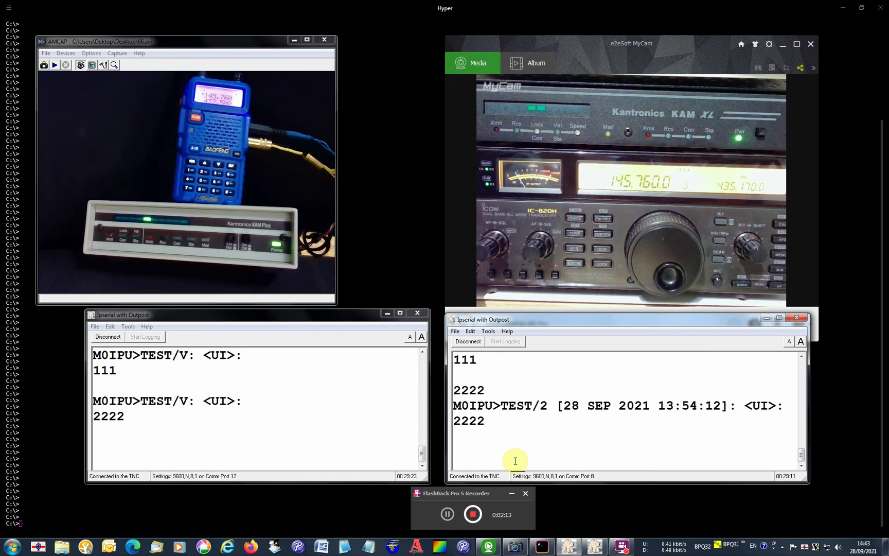
Step: Send 333 and 444 from the left session, then return it to command mode
click(171, 452)
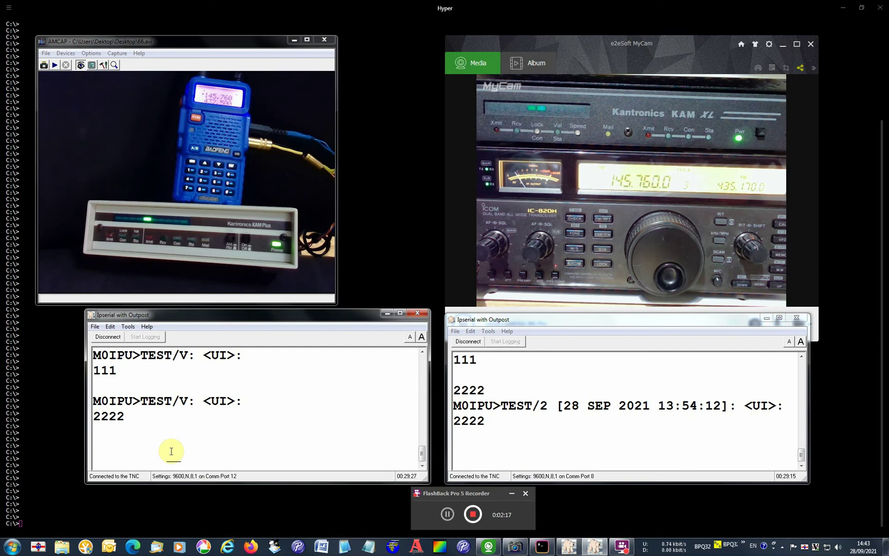
text(333)
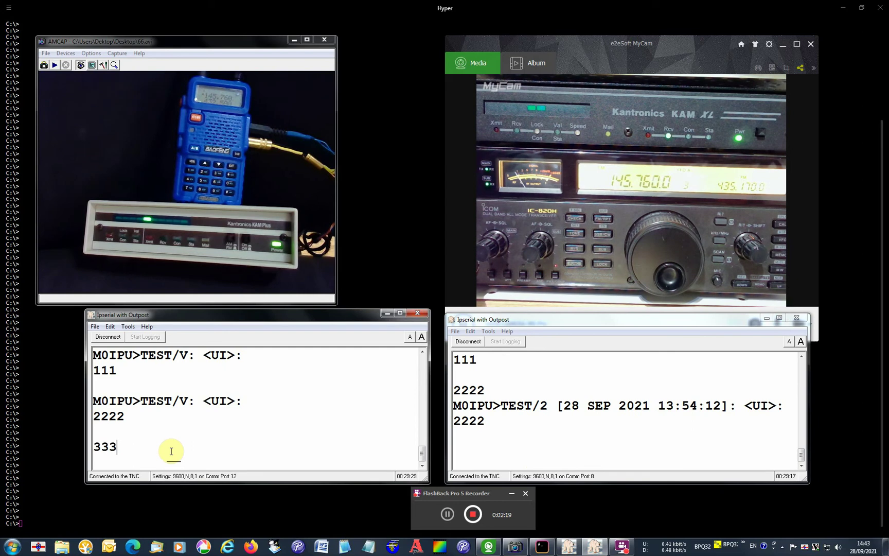
key(Return)
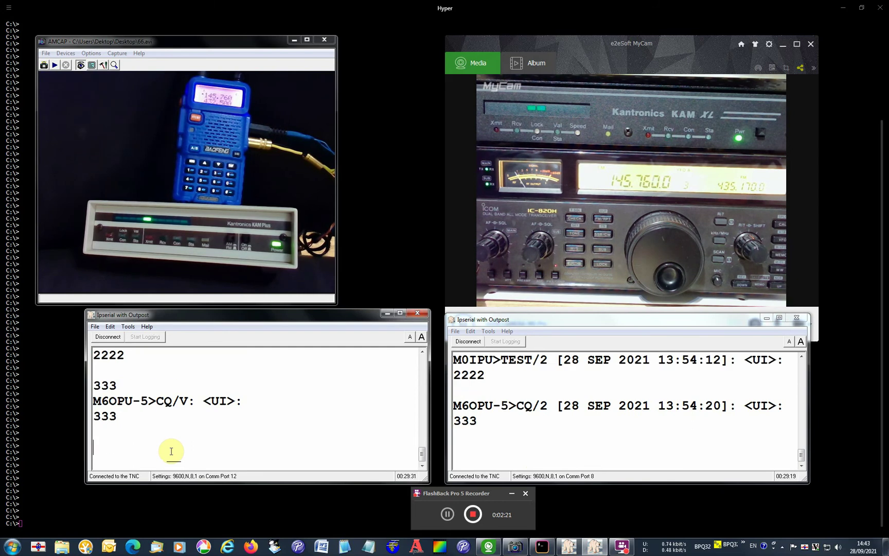
text(444)
key(Return)
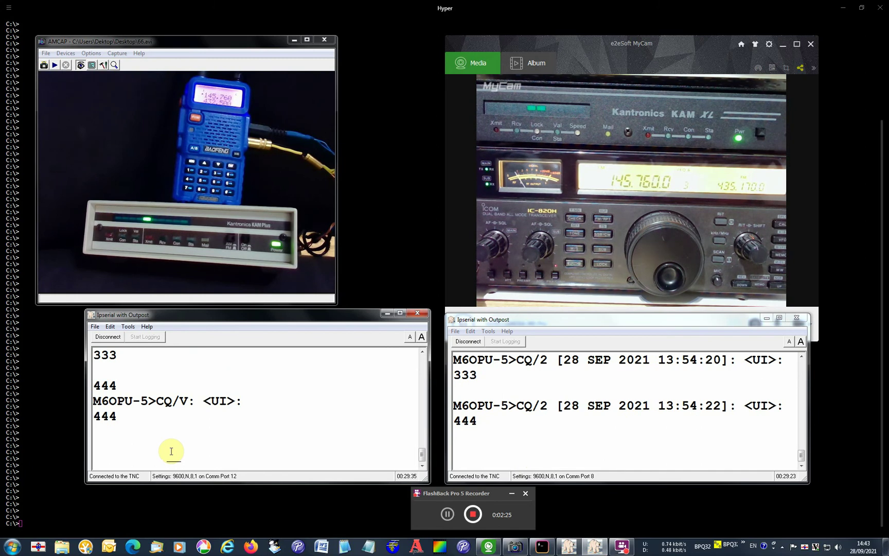
key(ctrl+c)
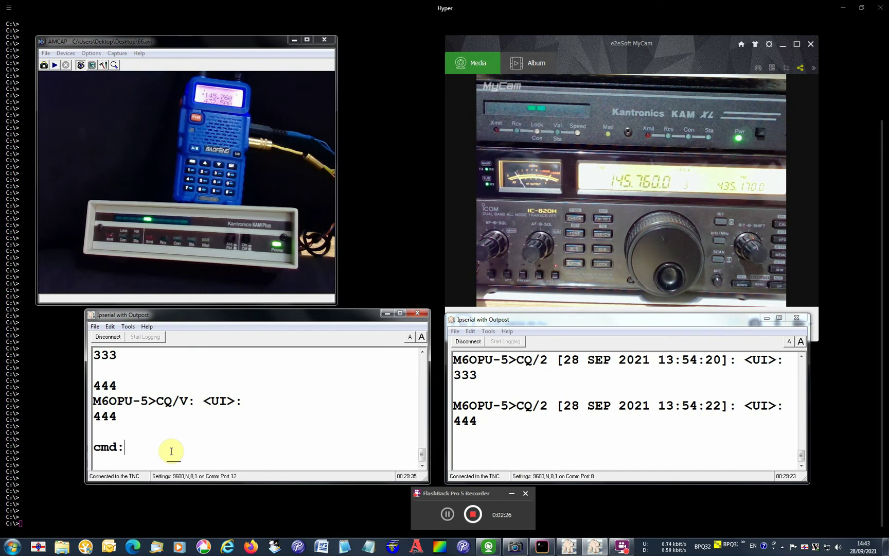
Step: Return the right TNC to command mode and connect to the other station's callsign
click(513, 449)
key(ctrl+c)
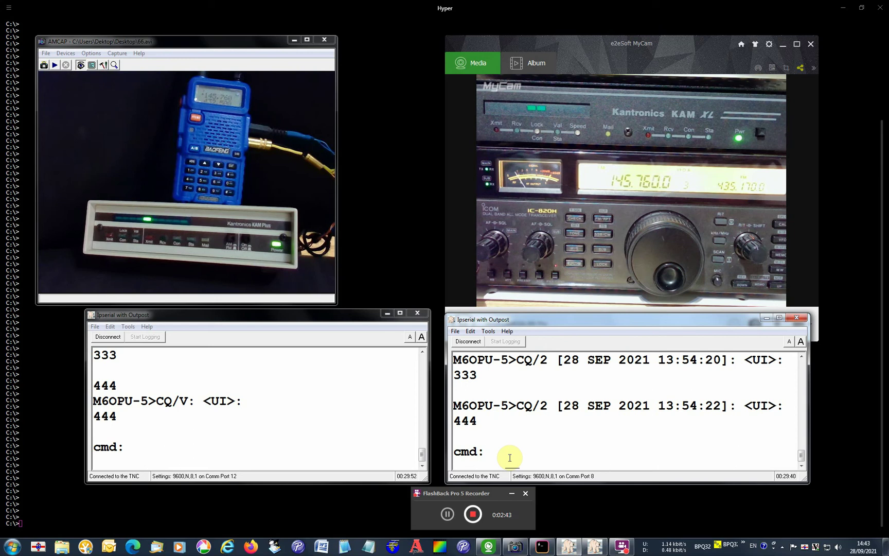
text(m6opu-)
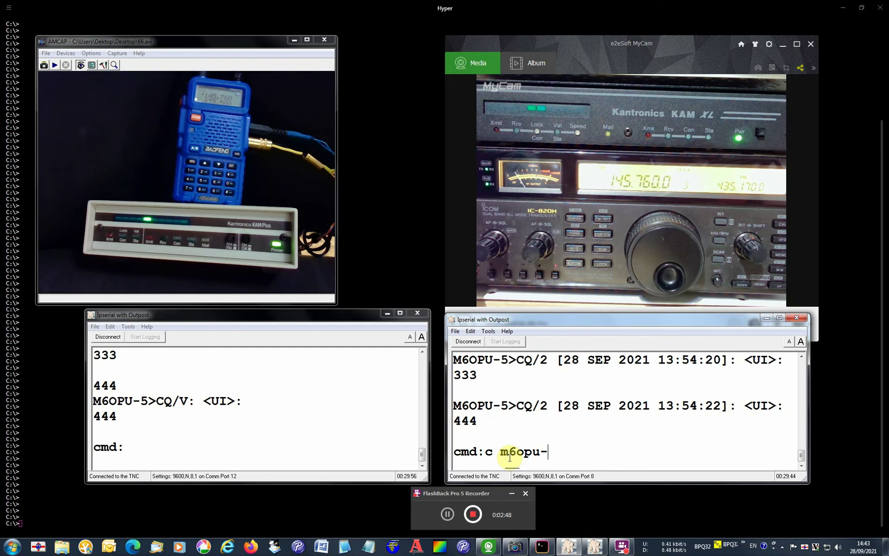
text(5)
key(Return)
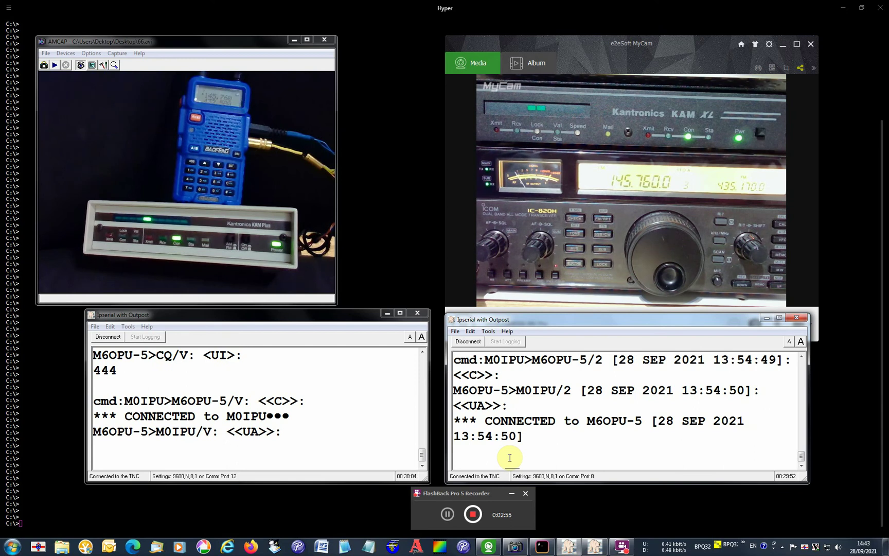
Step: Send 111 and then 222 from the right session, acknowledged with rr2
text(11)
key(Return)
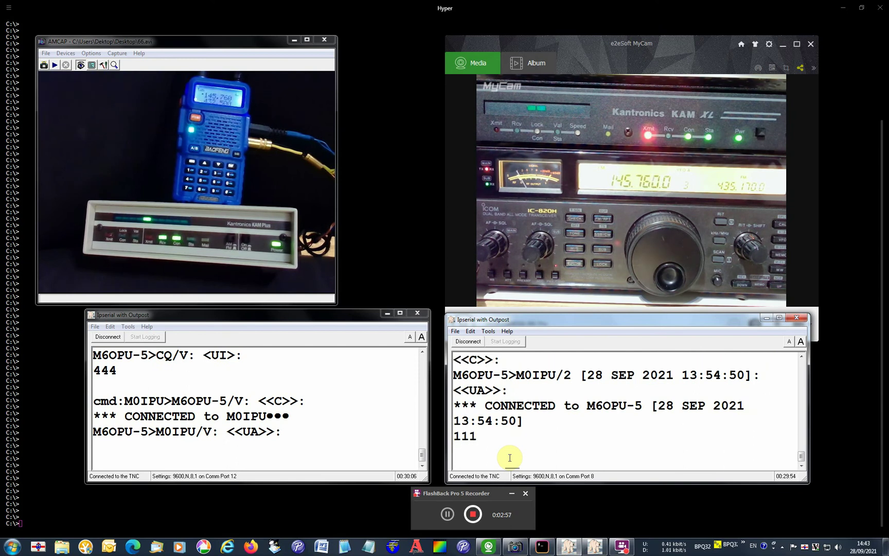
text(222)
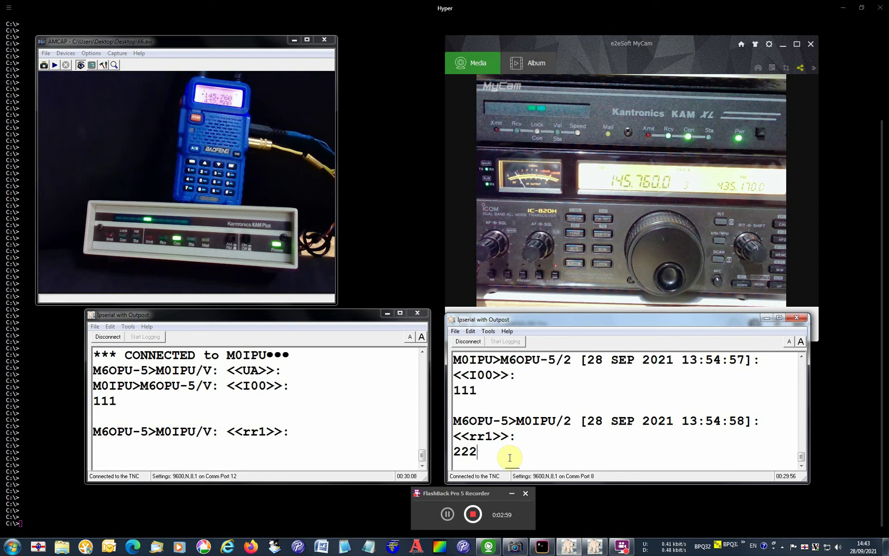
key(Return)
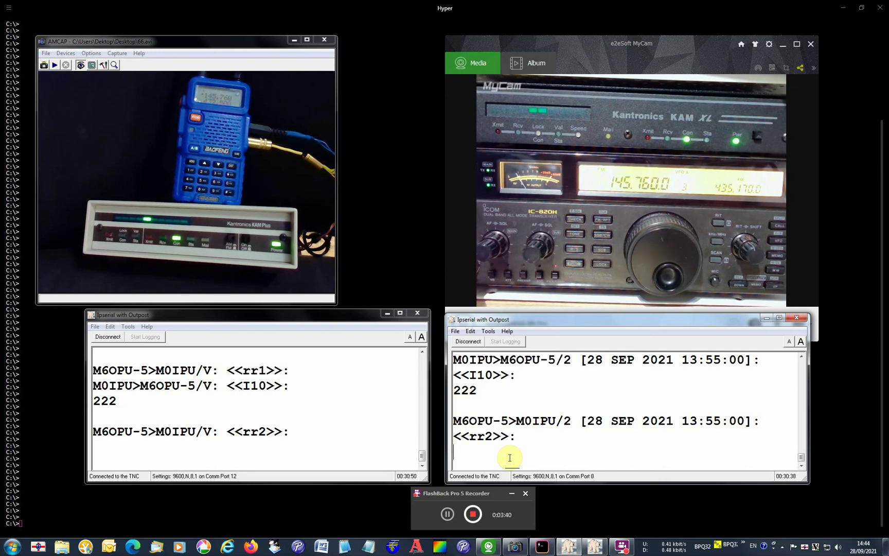
Step: Chat over the link: 222 and 333 from the right, 444 and 'testing packet radio' from the left
text(222)
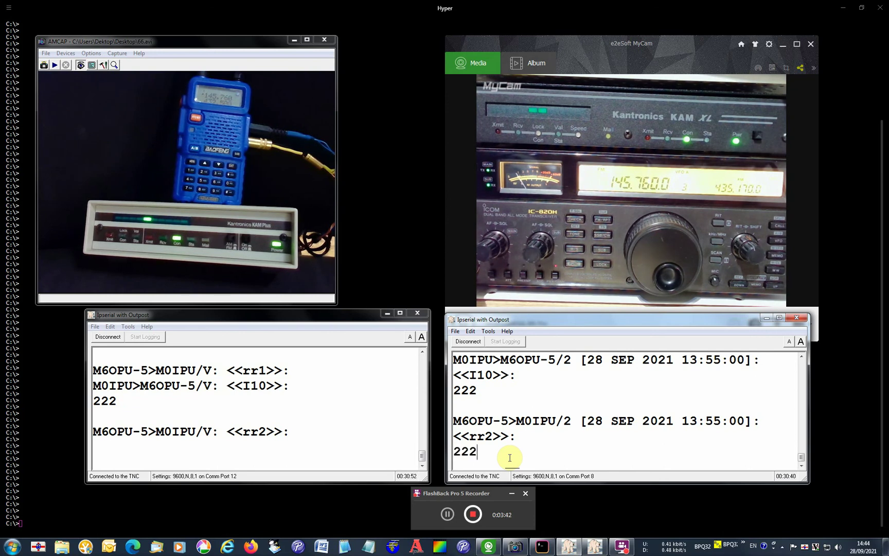
key(Return)
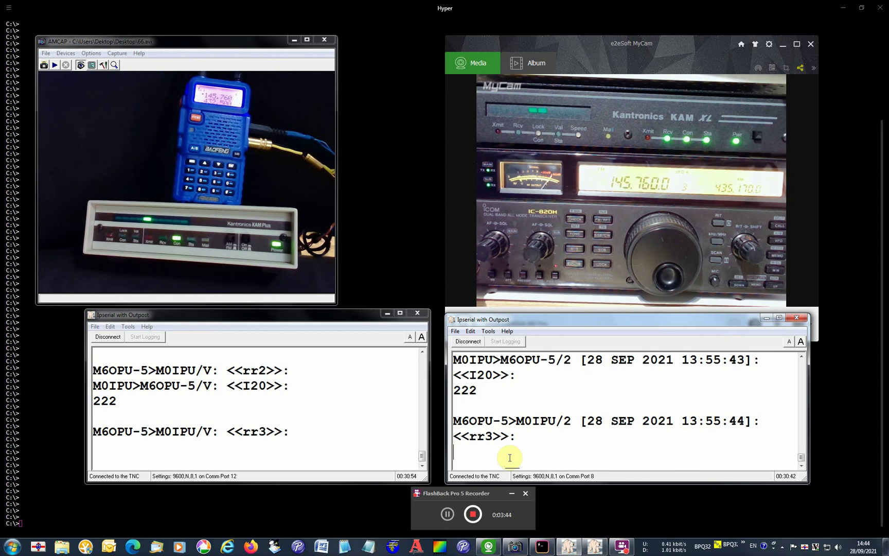
text(333)
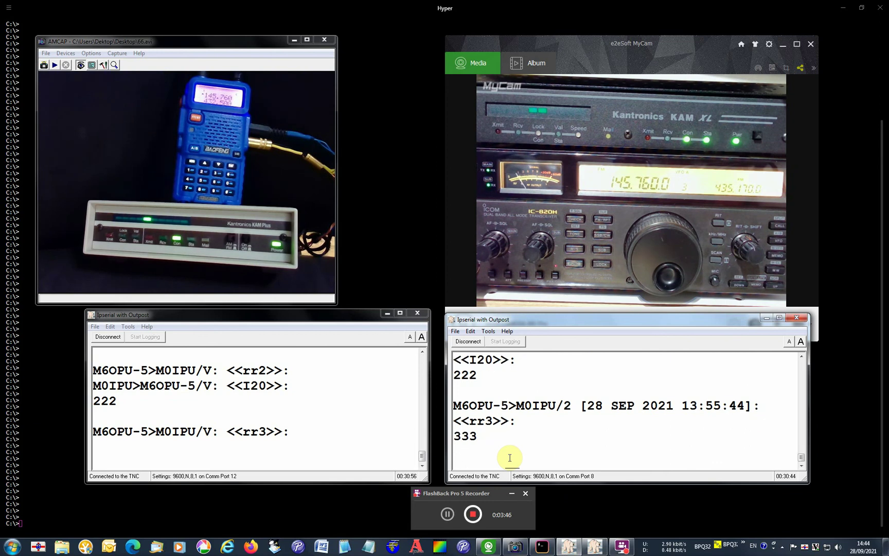
key(Return)
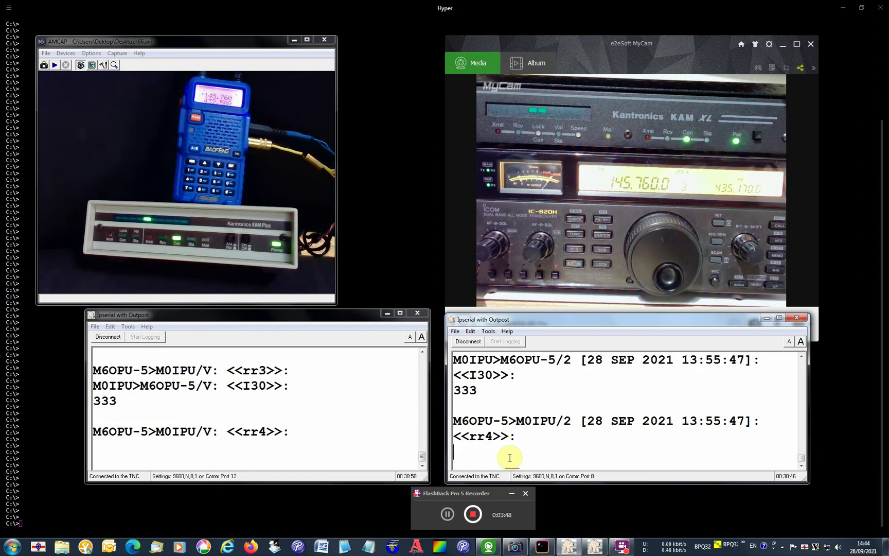
click(265, 451)
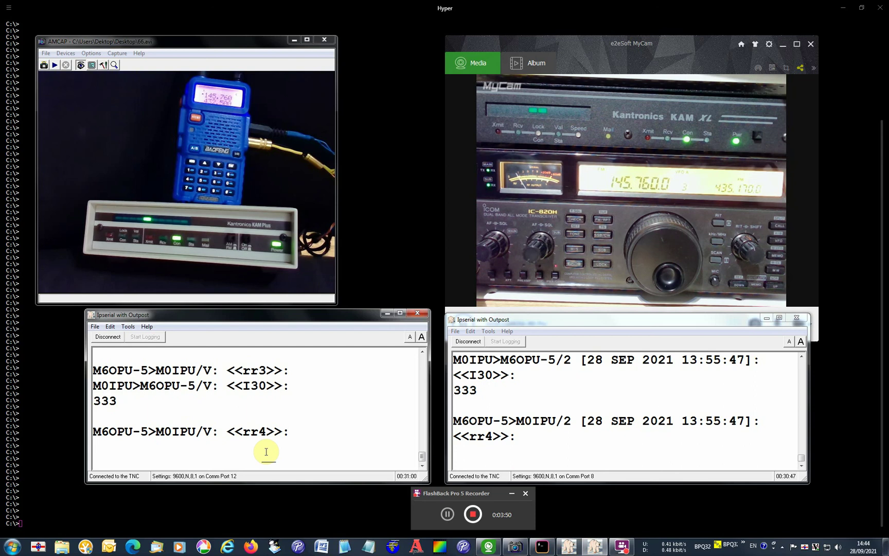
text(444)
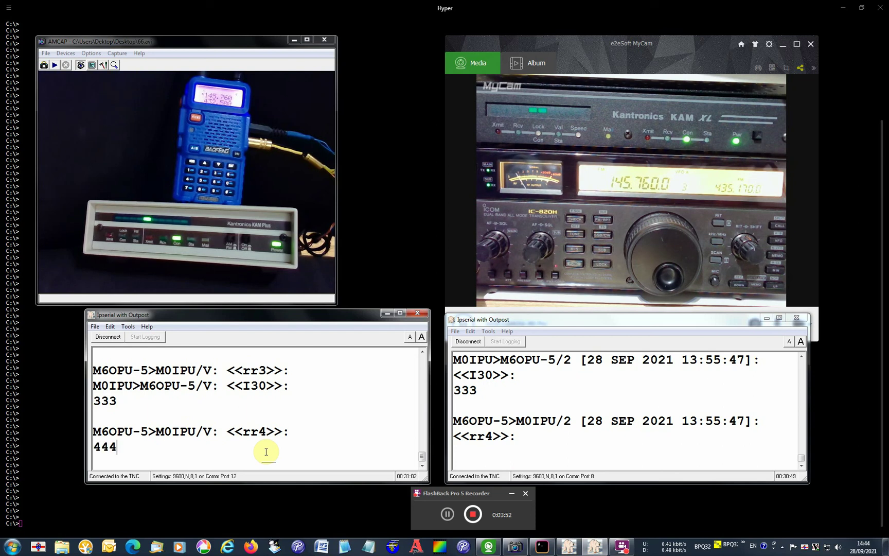
key(Return)
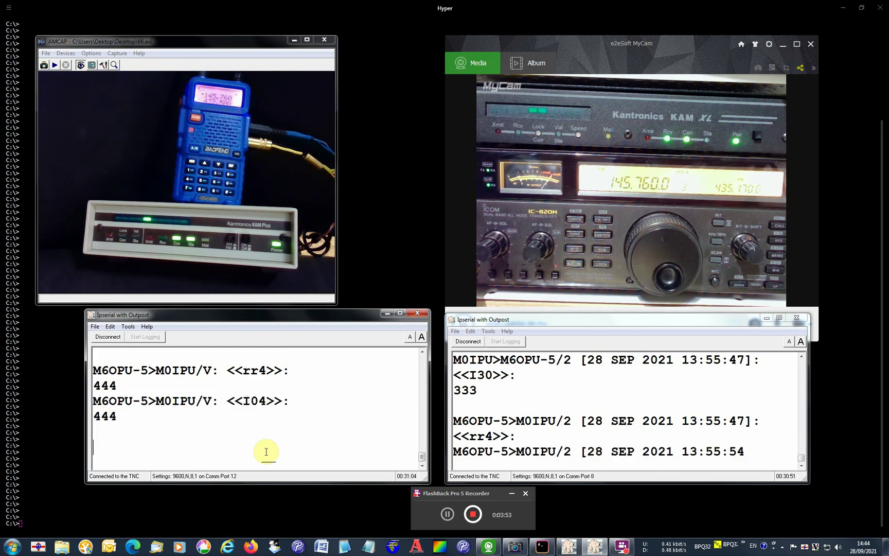
text(test)
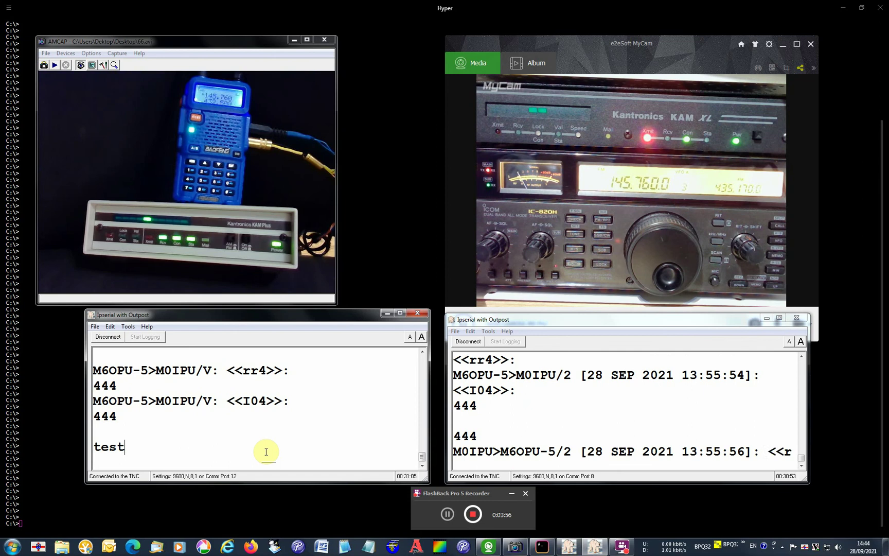
text(ing packet)
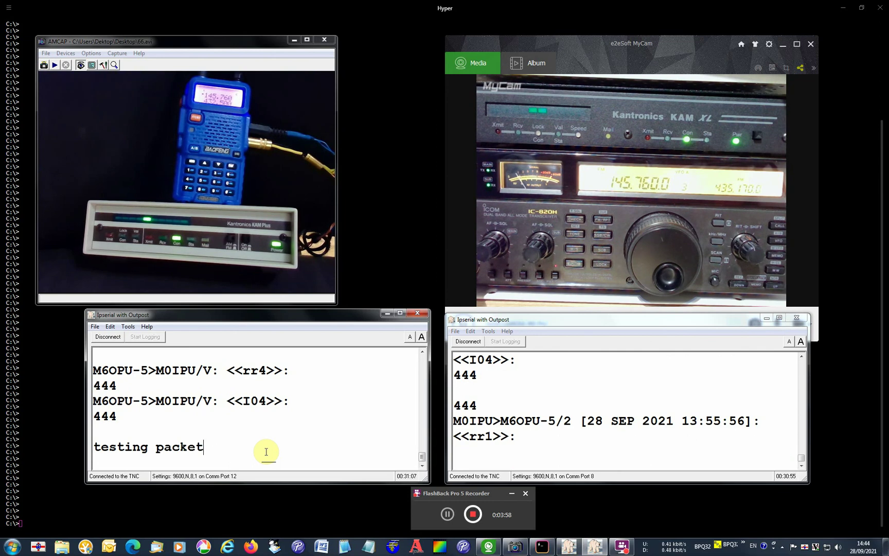
text( radio)
key(Return)
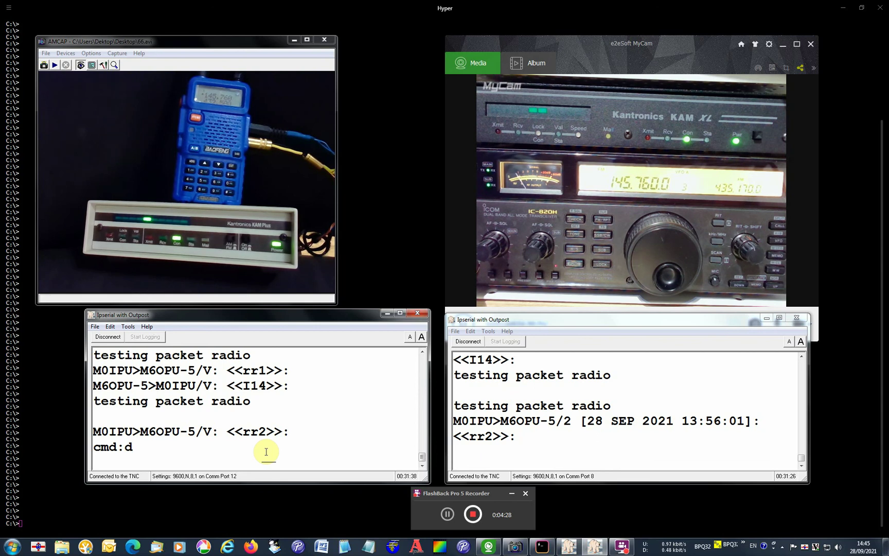
Step: Disconnect the link from the left TNC, returning to a cmd: prompt
key(Return)
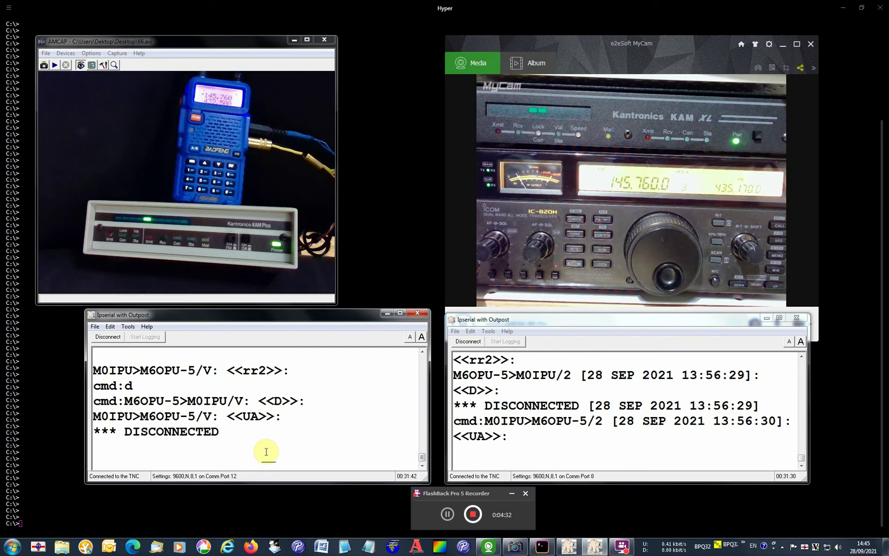
key(Return)
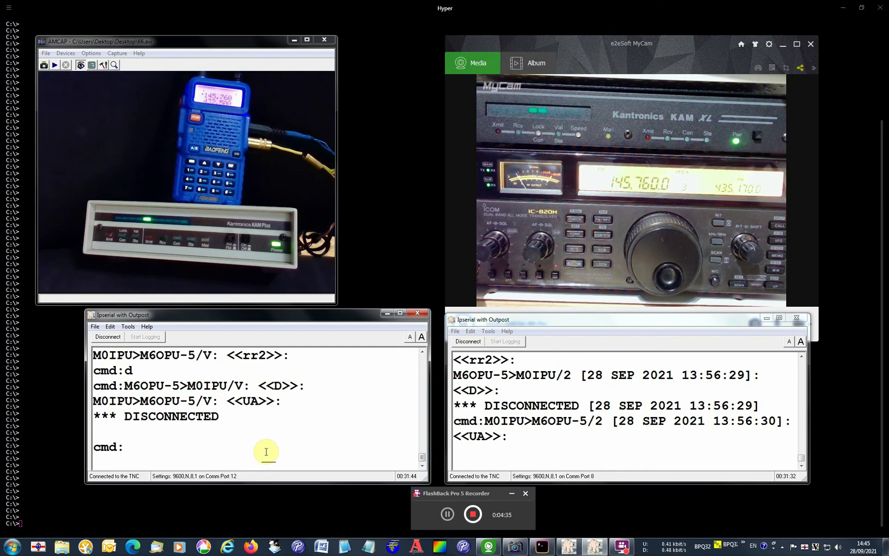
key(Return)
Step: Run help in the left session and scroll through its command list
text(help)
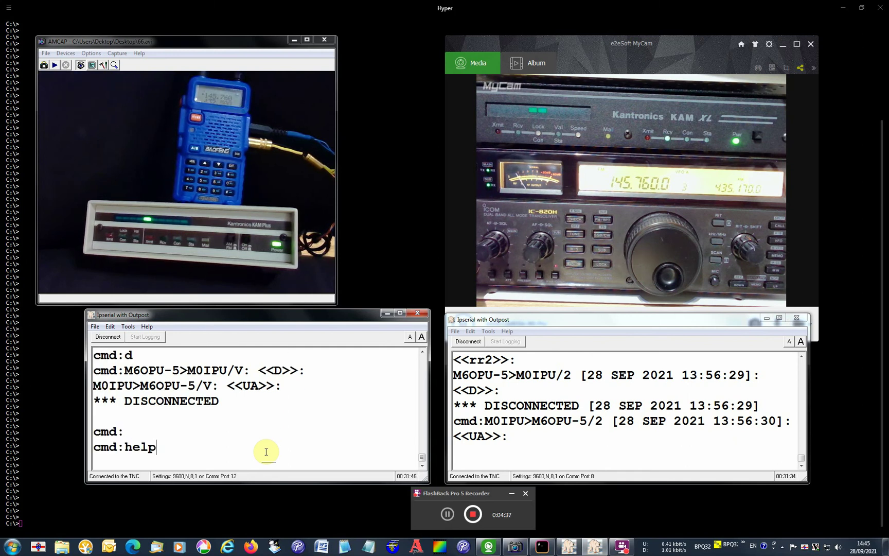
key(Return)
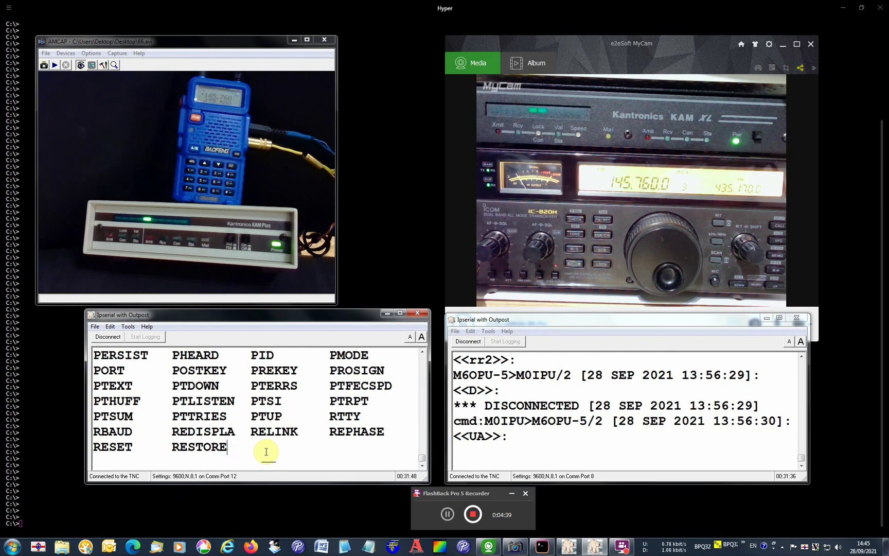
mouse_move(423, 462)
mouse_down()
mouse_move(423, 417)
mouse_move(430, 467)
mouse_up()
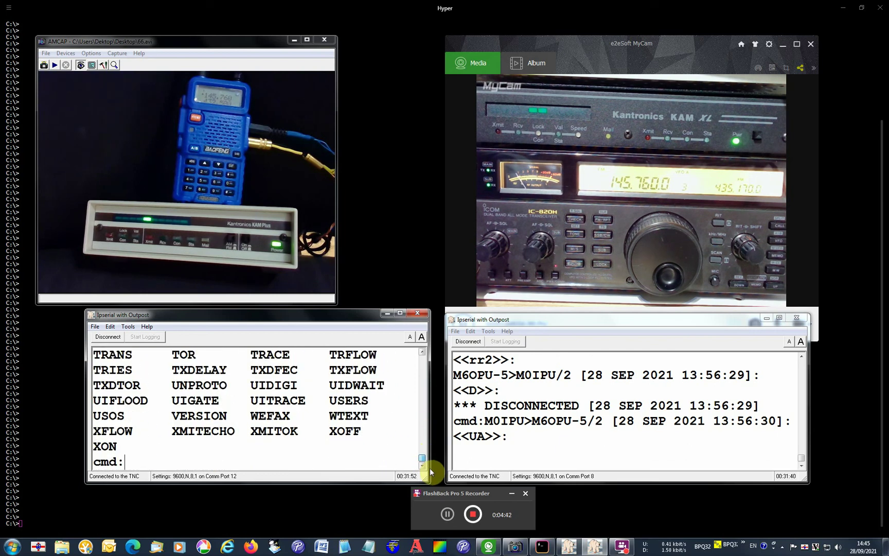
Step: Run help in the right session to list its TNC commands
click(528, 455)
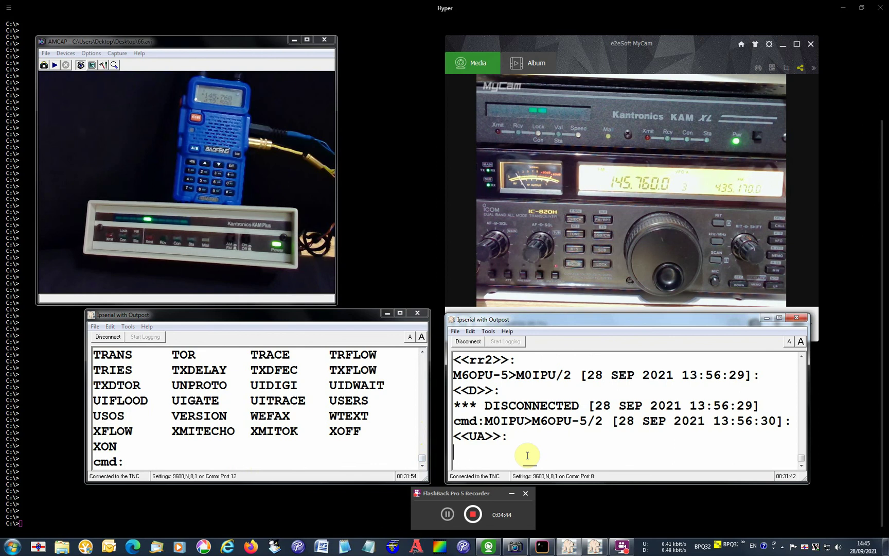
key(Return)
text(help)
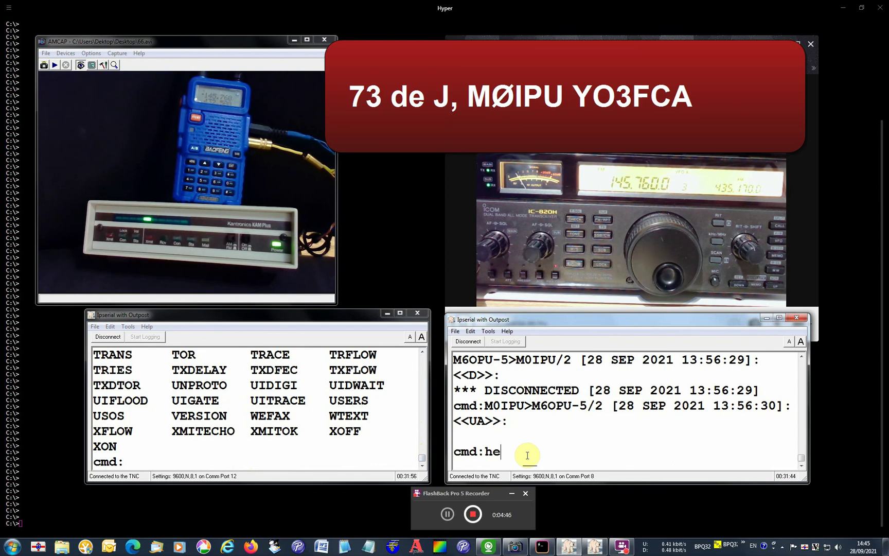
key(Return)
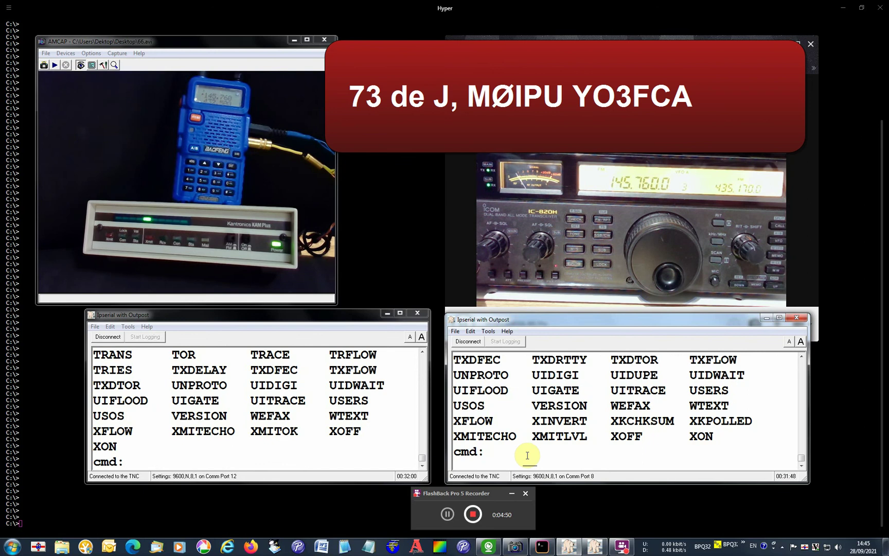
click(451, 515)
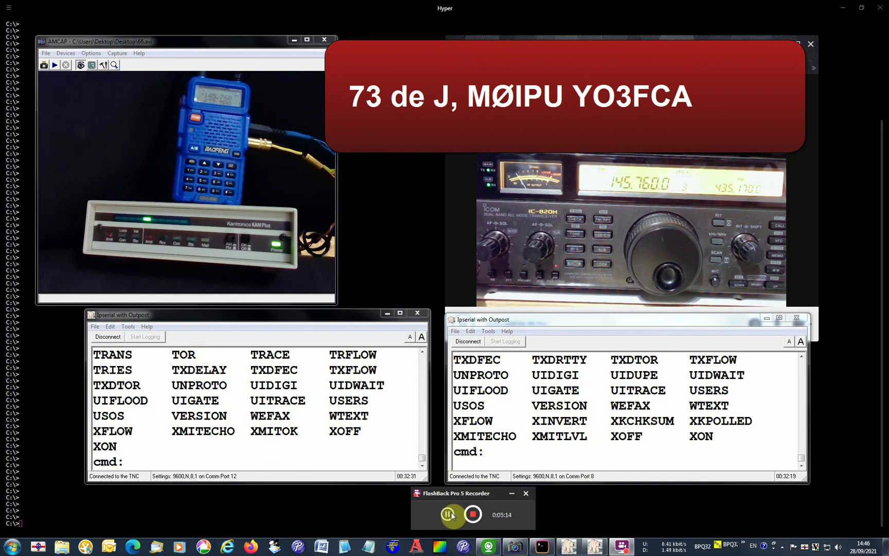